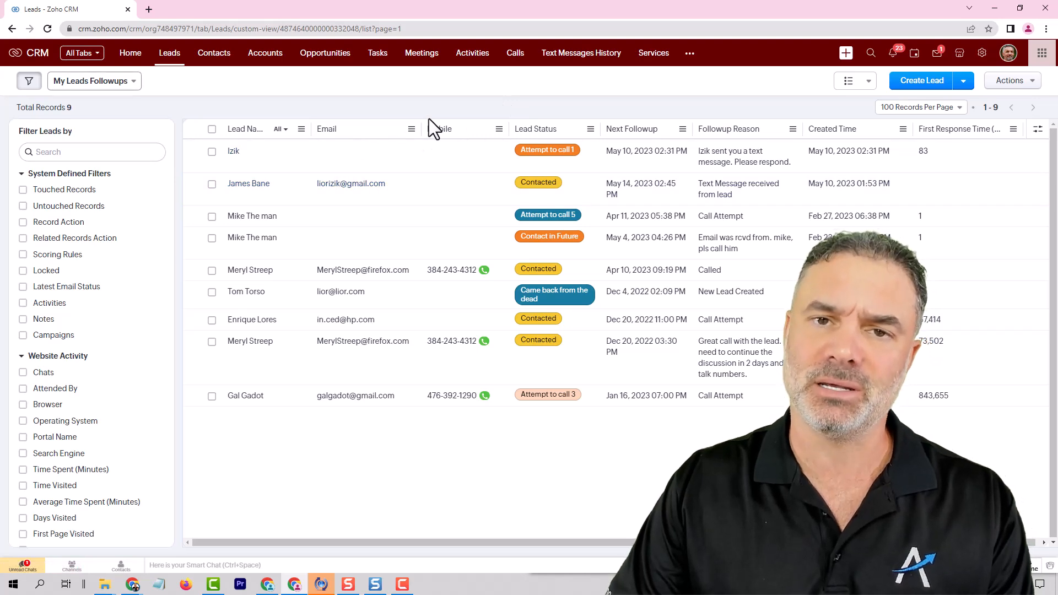
left_click(919, 81)
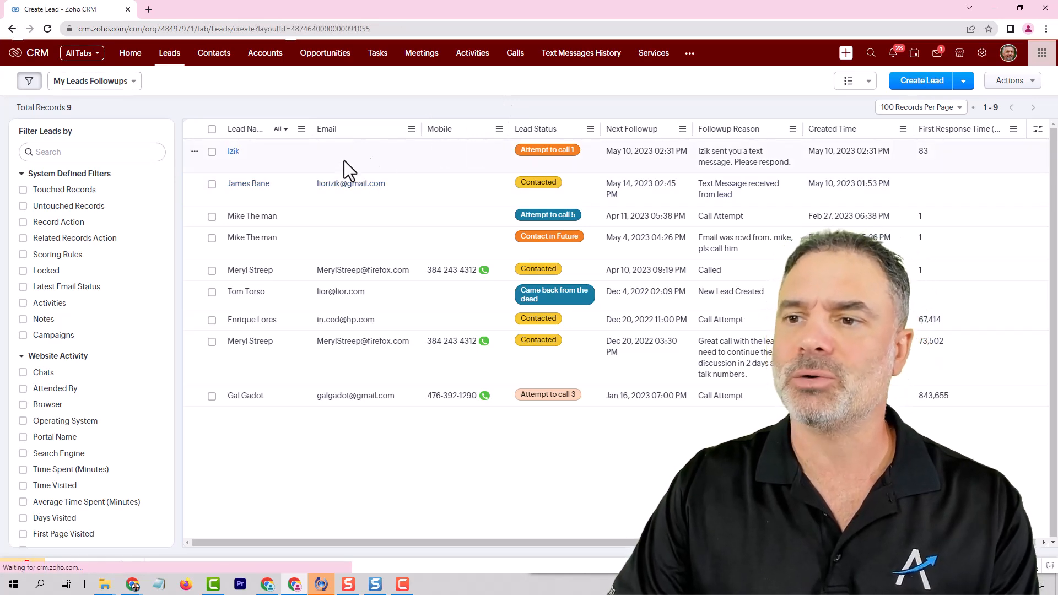
left_click(254, 238)
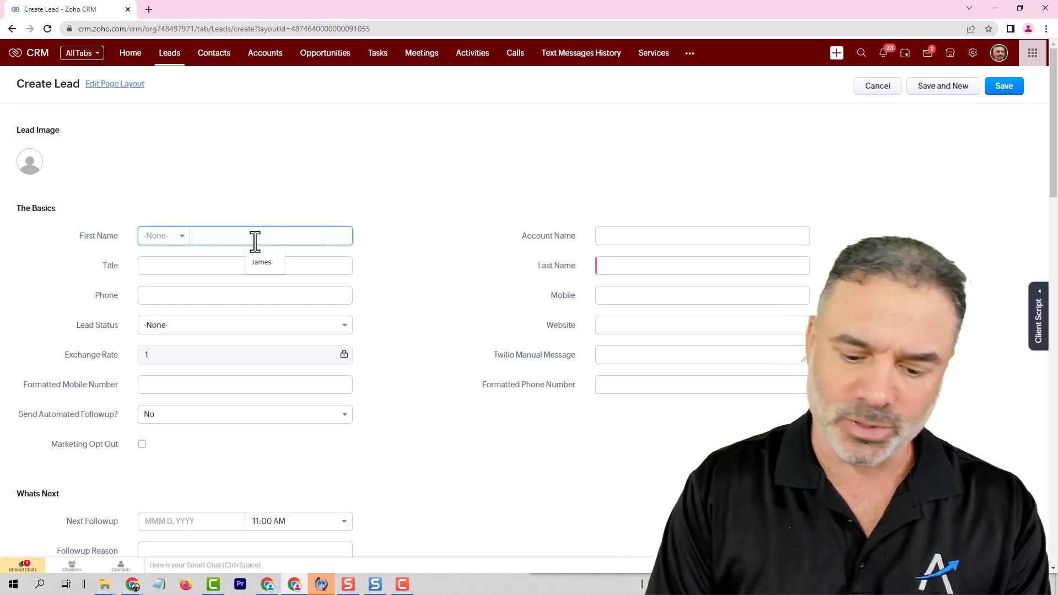
type("Lior")
key("Tab")
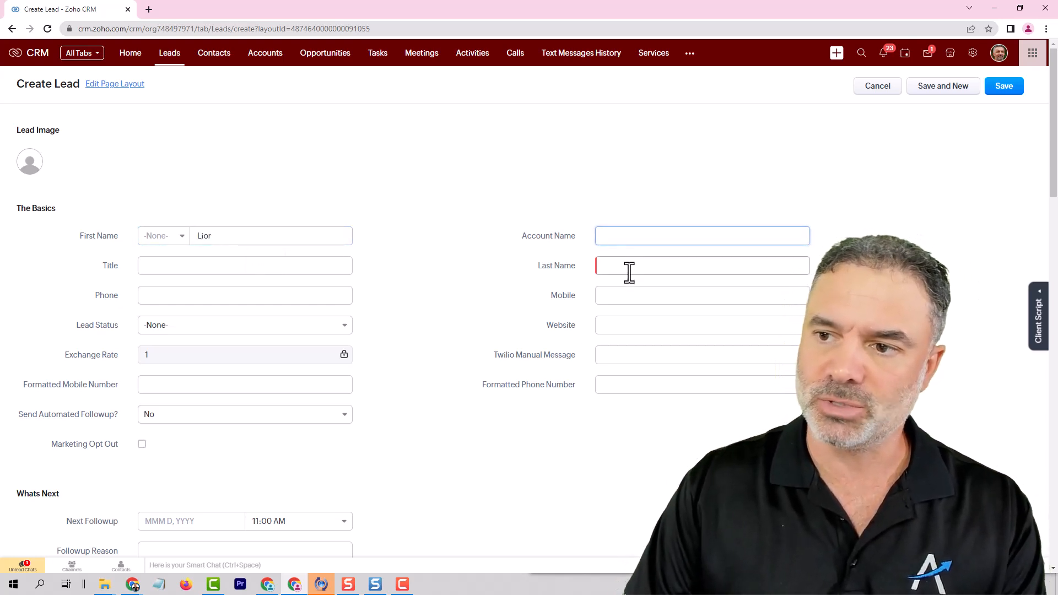
left_click(629, 274)
type("Izik")
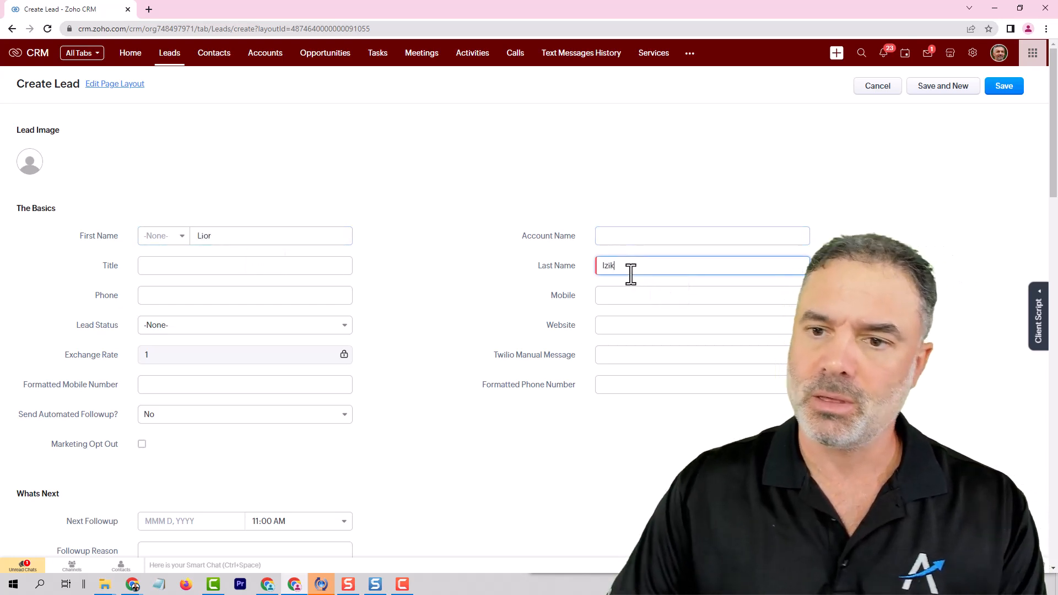
left_click(187, 296)
type("6346464")
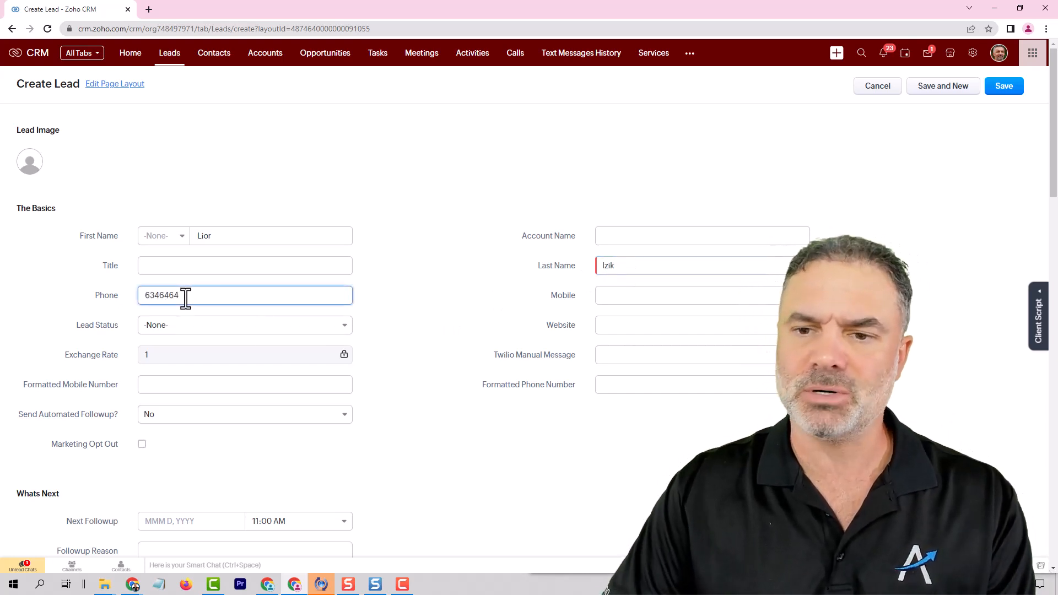
type("525")
left_click(398, 219)
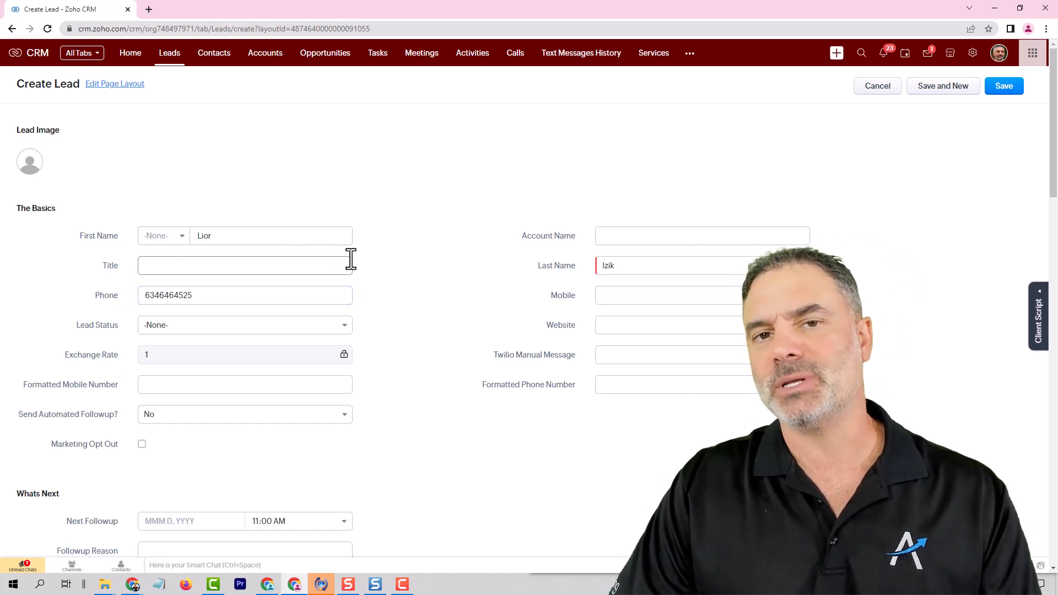
- Save the lead and begin converting it into a new contact with a new opportunity
left_click(1019, 101)
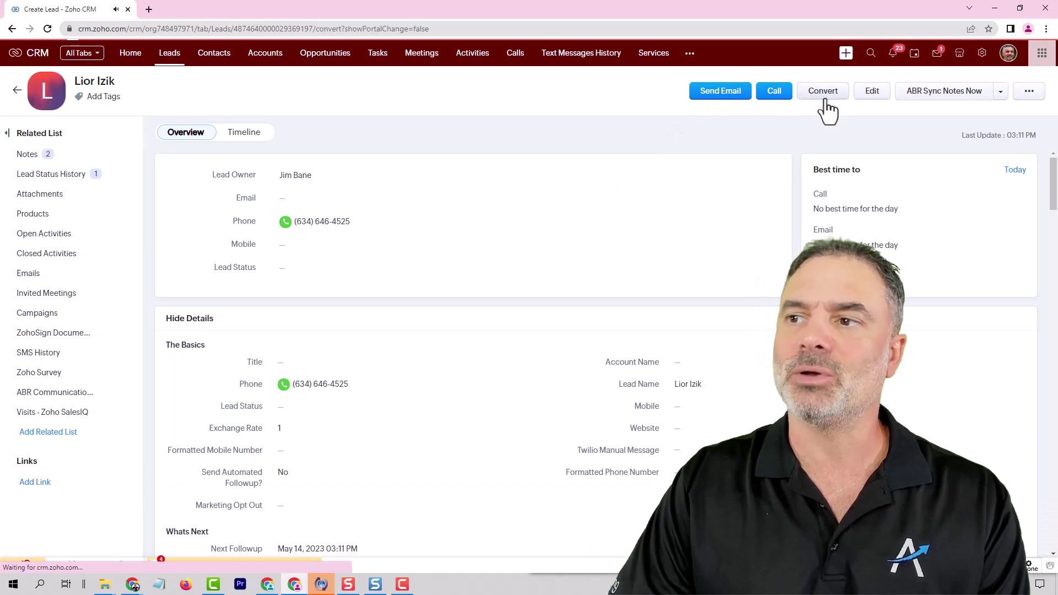
left_click(823, 94)
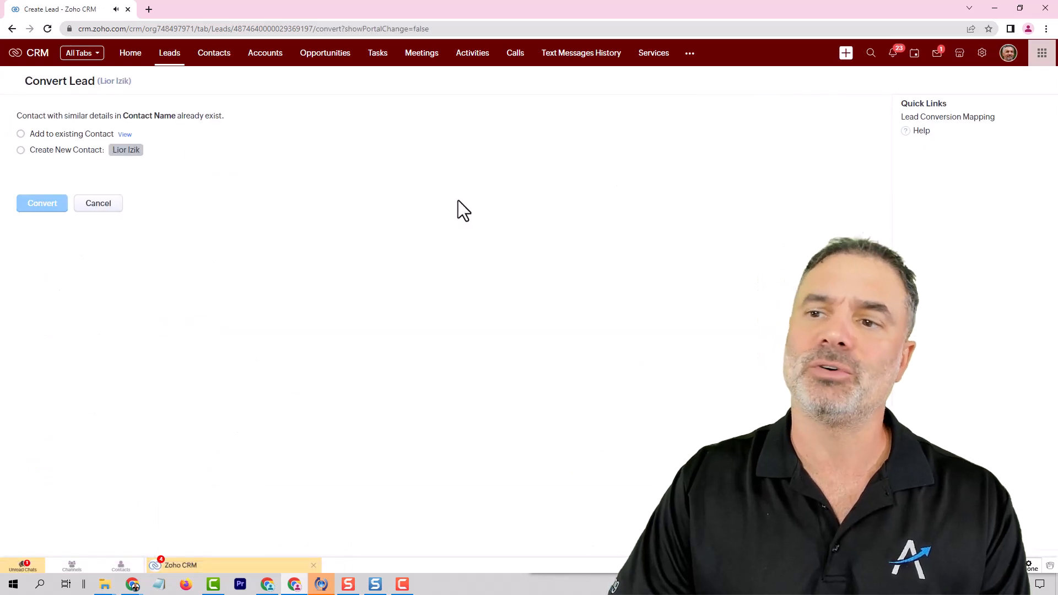
left_click(21, 151)
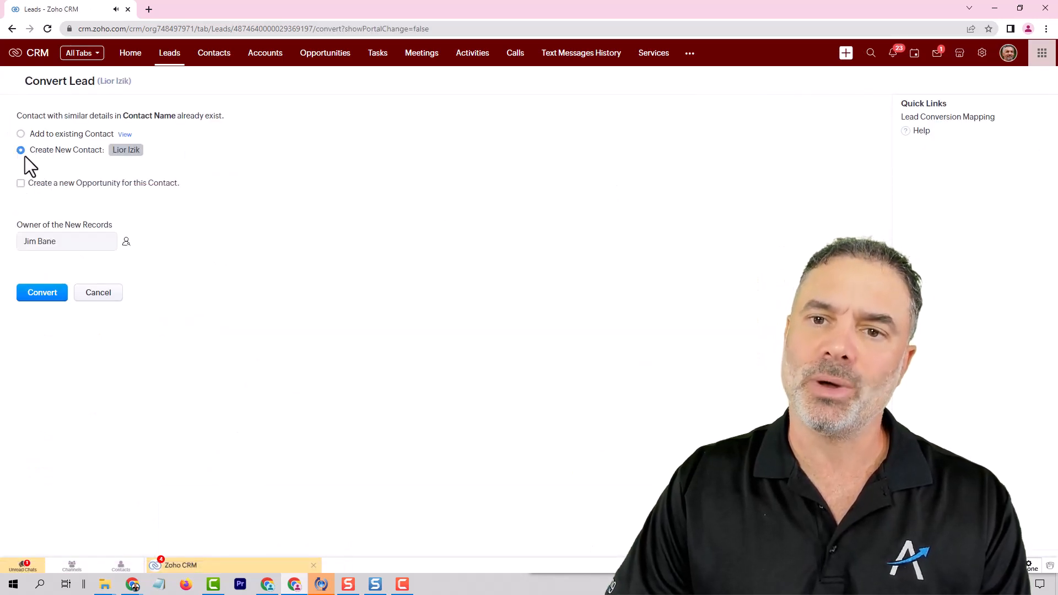
left_click(21, 184)
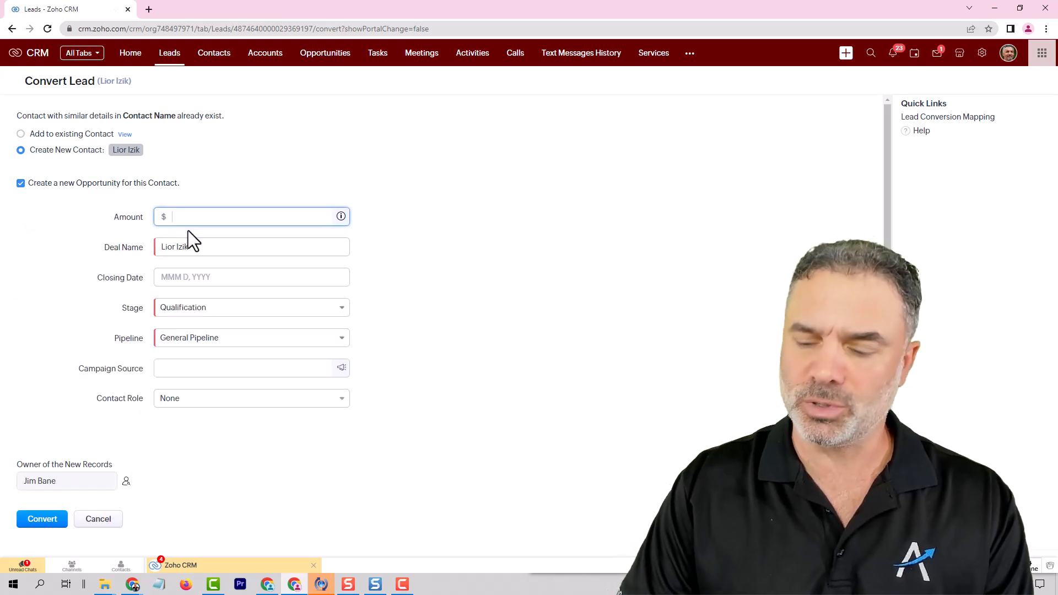
type("290")
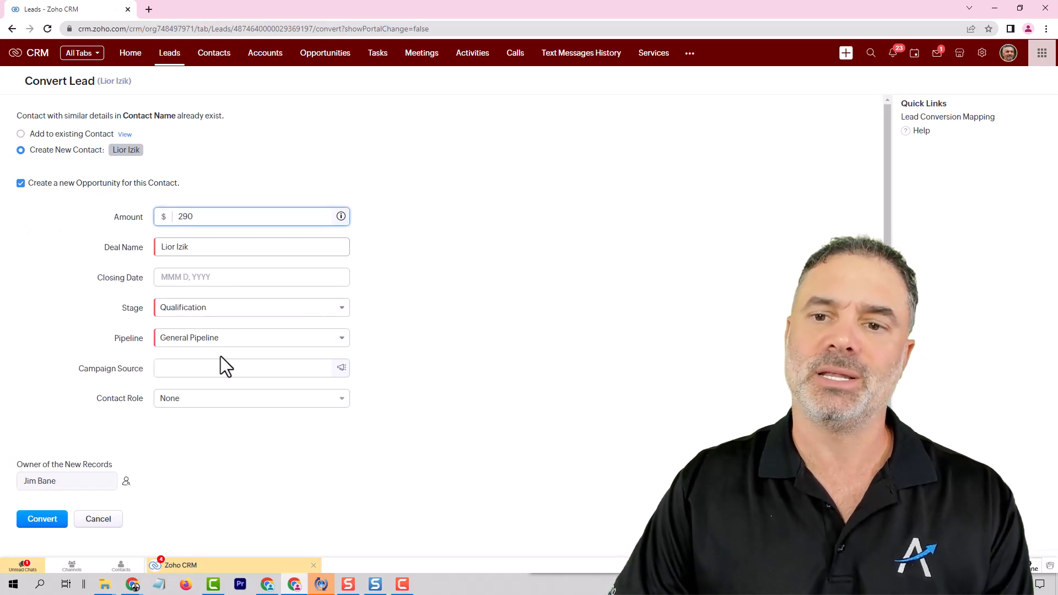
- Set the $290 opportunity's closing date to May 14, 2023 and complete the conversion
left_click(189, 279)
left_click(279, 350)
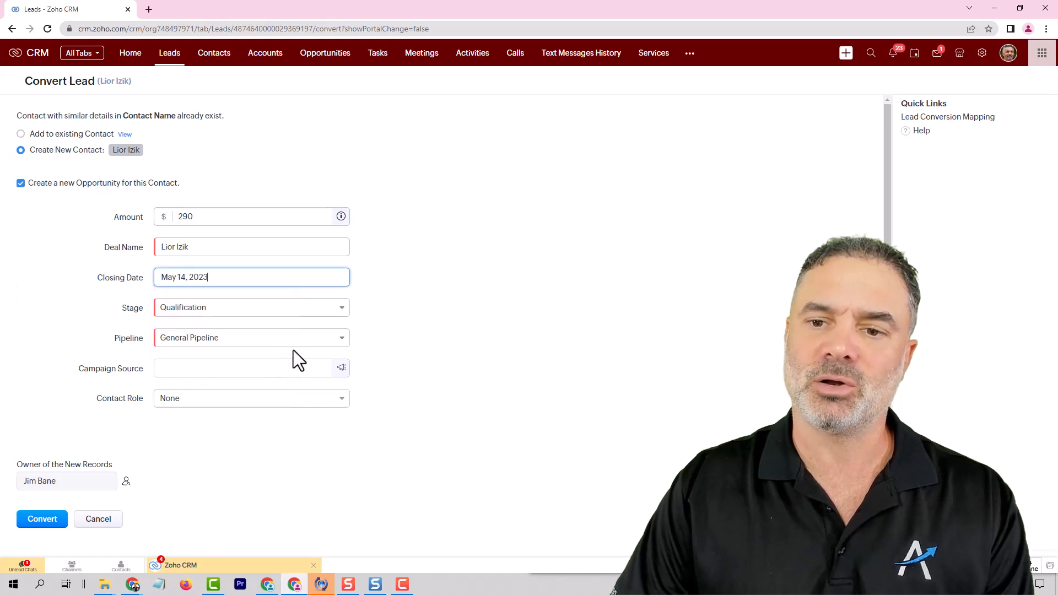
left_click(38, 513)
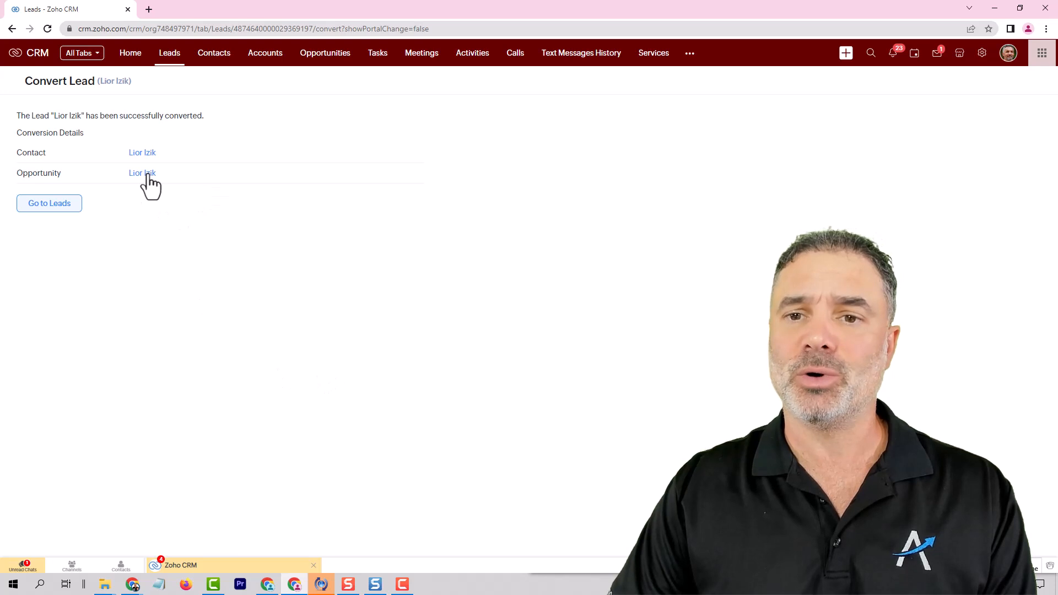
left_click(149, 178)
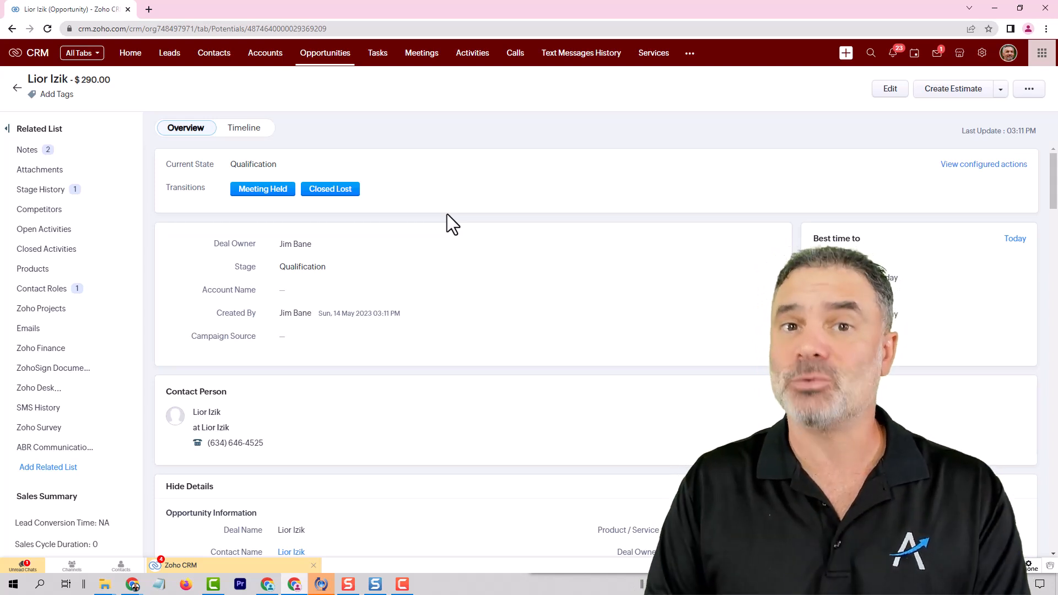
- Go to forms.zoho.com in a new browser tab to list my forms
left_click(147, 9)
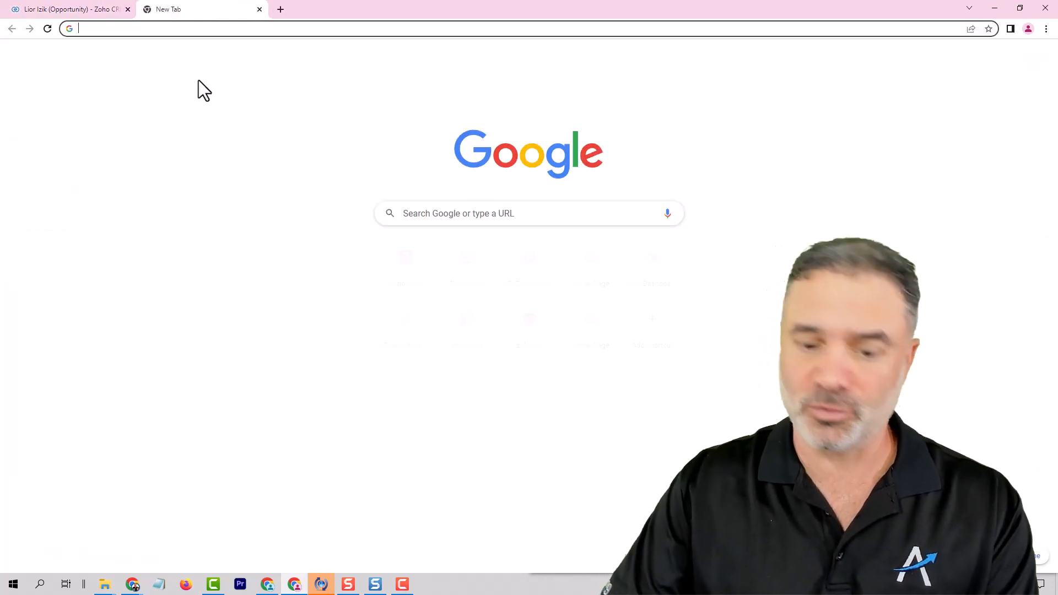
type("forms")
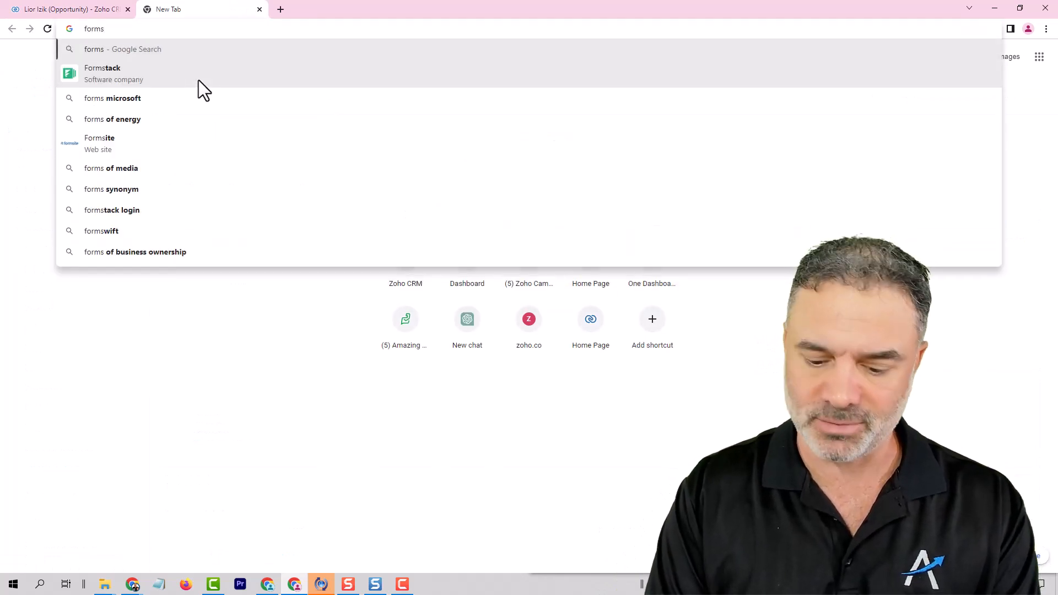
type(".zoh")
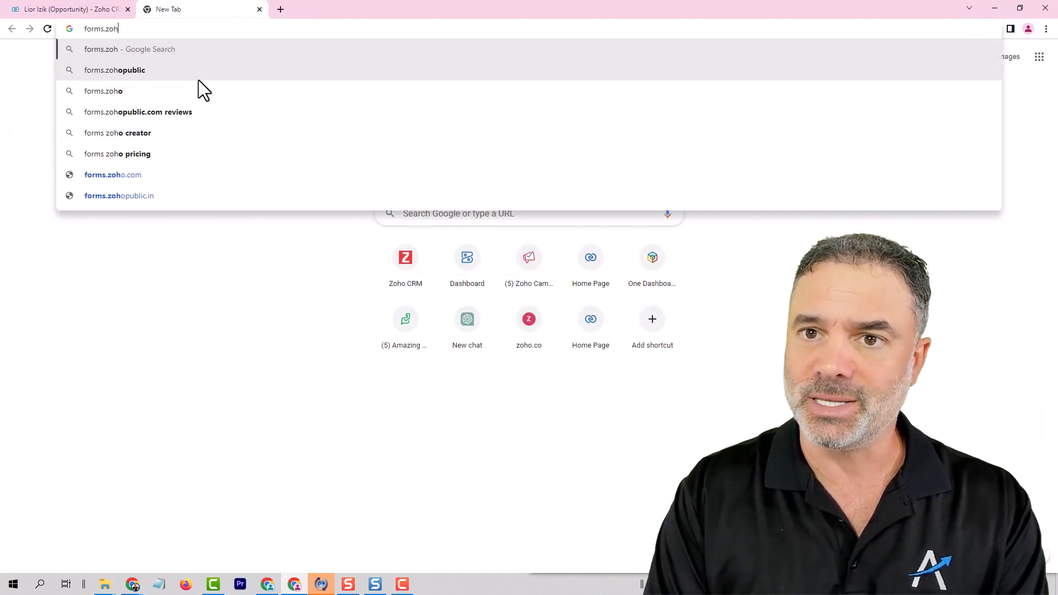
type("o.com")
key("Return")
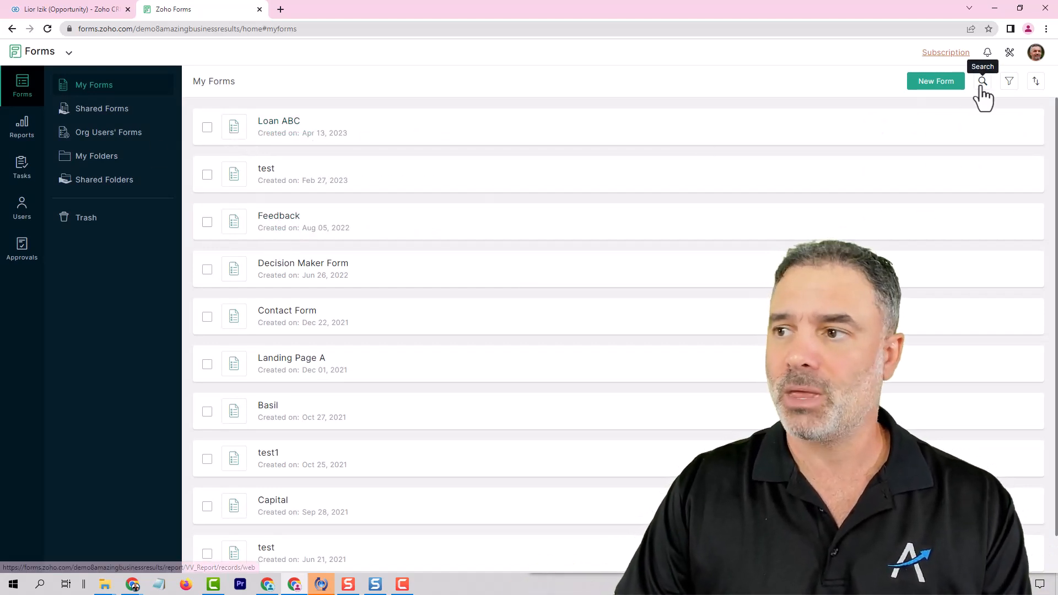
- Create the Converted Leafds form and add Name, Phone and Email fields to it
left_click(942, 84)
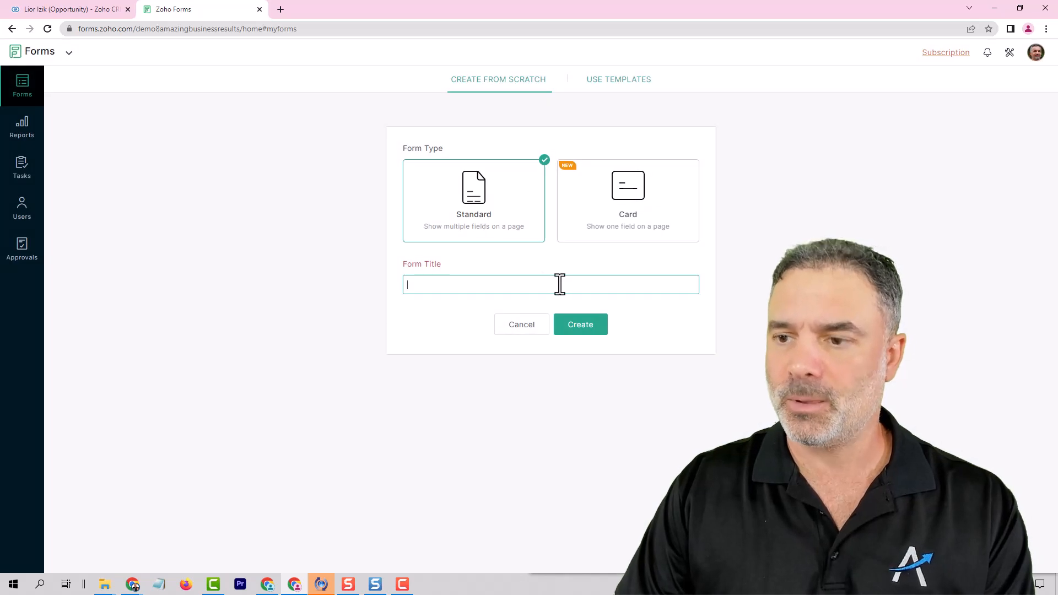
type("c")
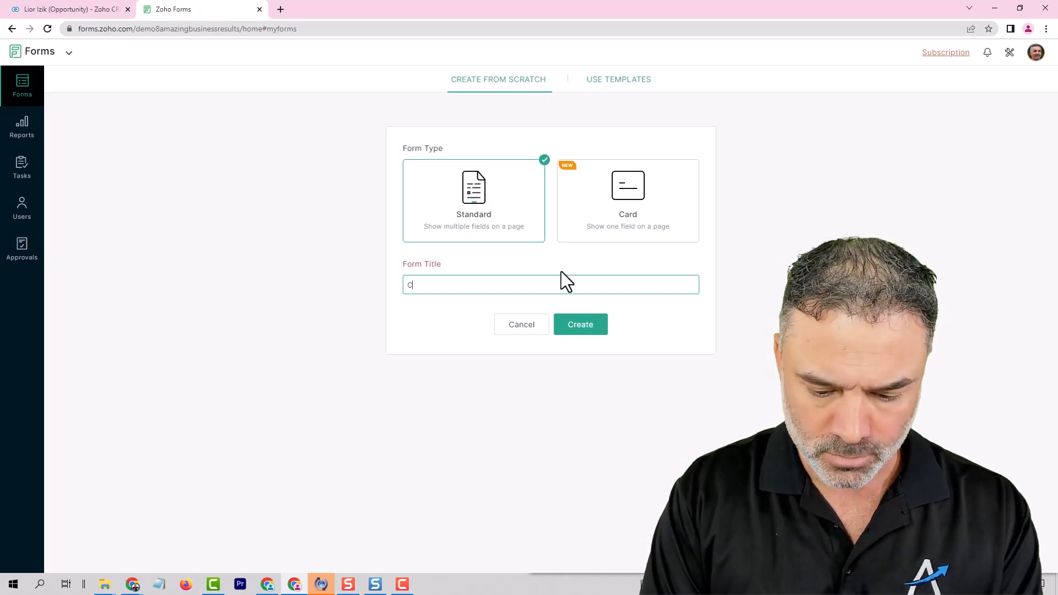
type("onverted ")
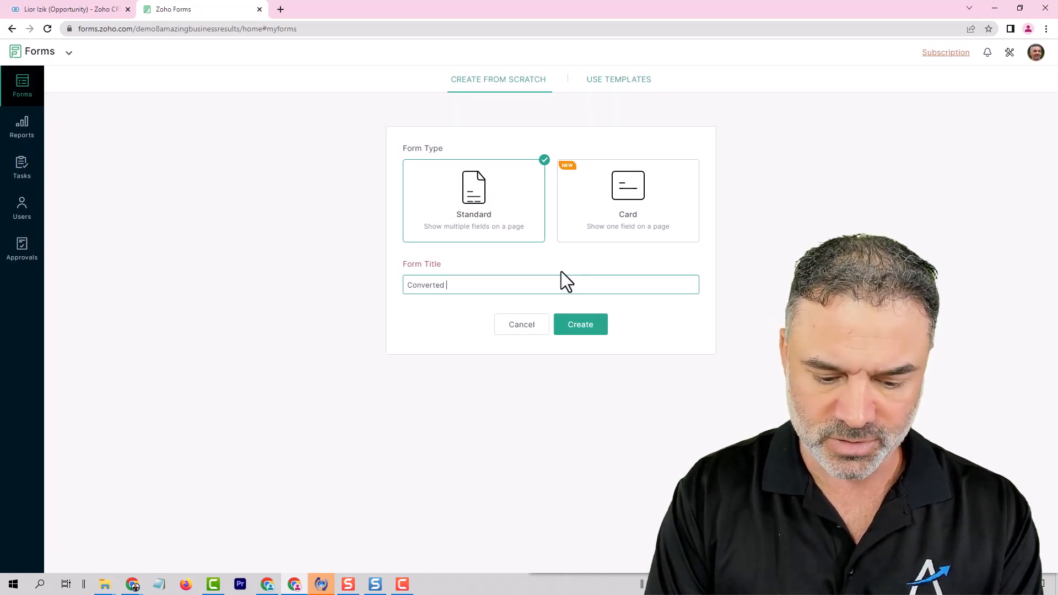
type("Lea")
key("Return")
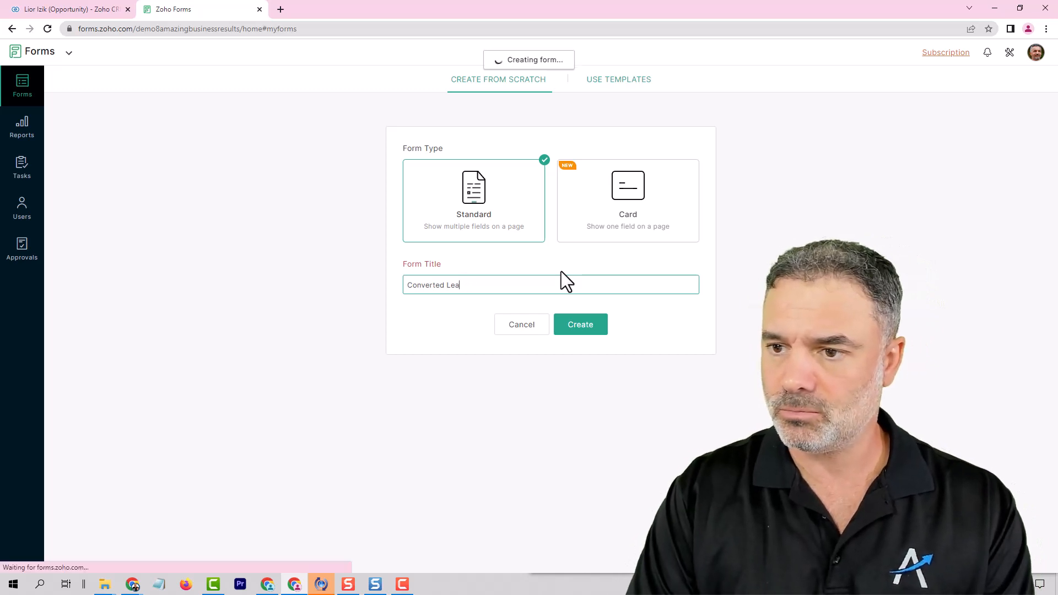
type("fds")
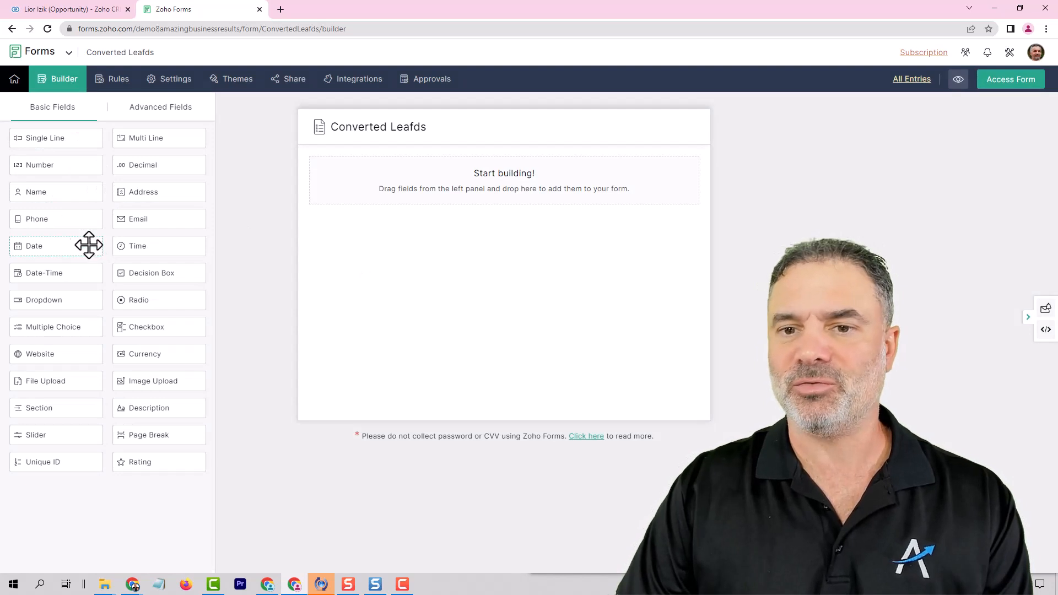
left_click_drag(52, 198, 414, 190)
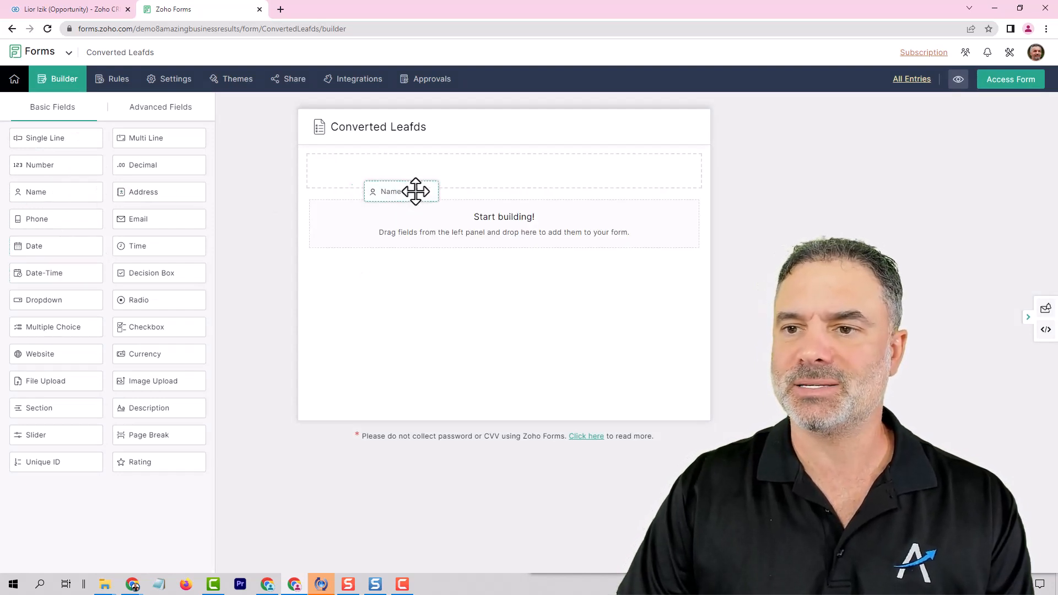
mouse_move(78, 223)
left_mouse_down()
mouse_move(113, 248)
mouse_move(392, 312)
left_mouse_up()
left_click_drag(50, 299, 401, 385)
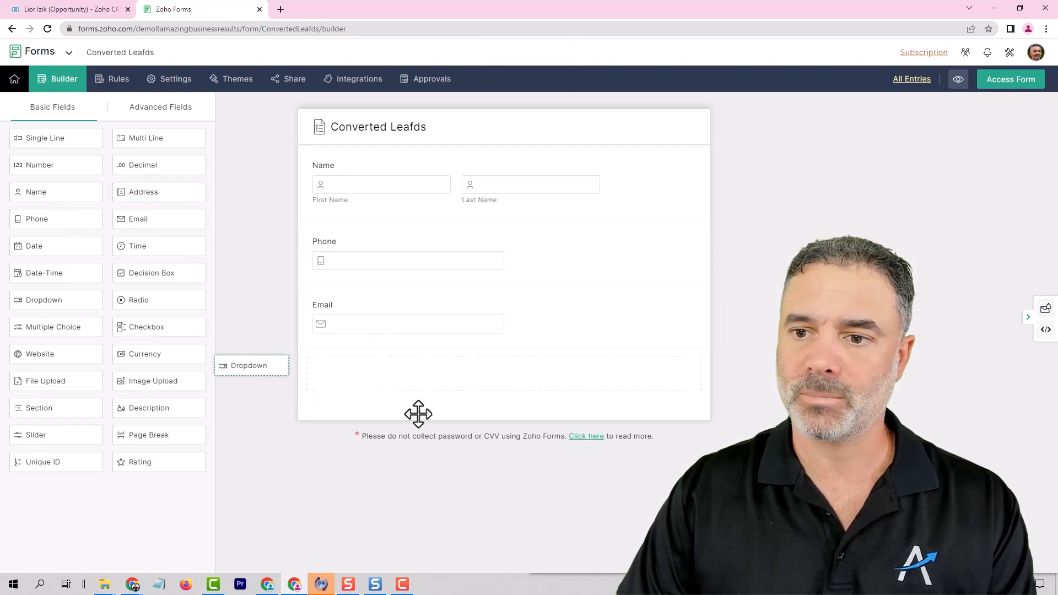
- Add a dropdown renamed Service with choices AC, HVAC and a third option
left_click(403, 386)
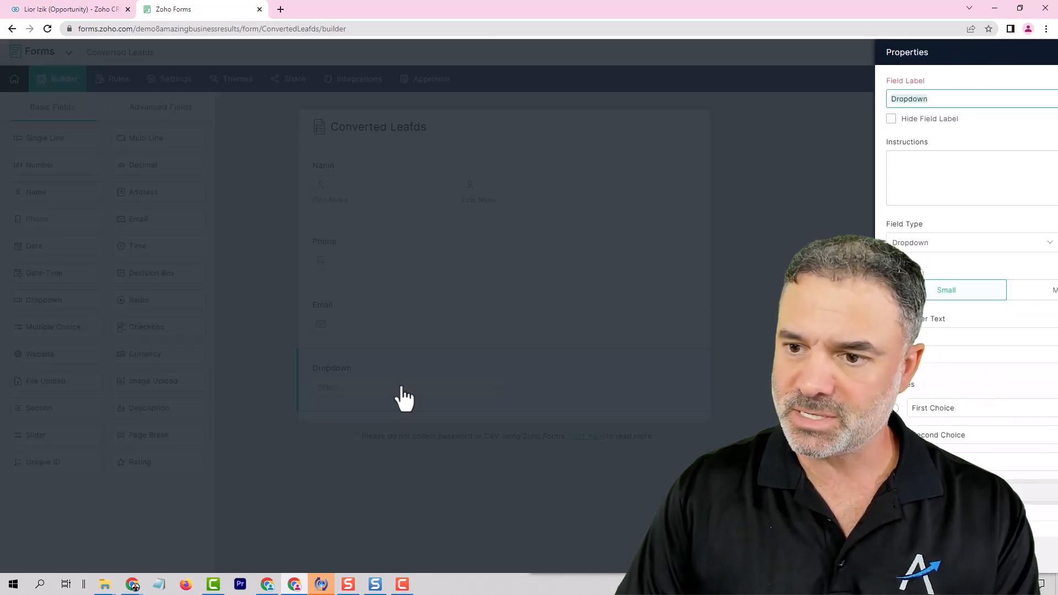
type("vic")
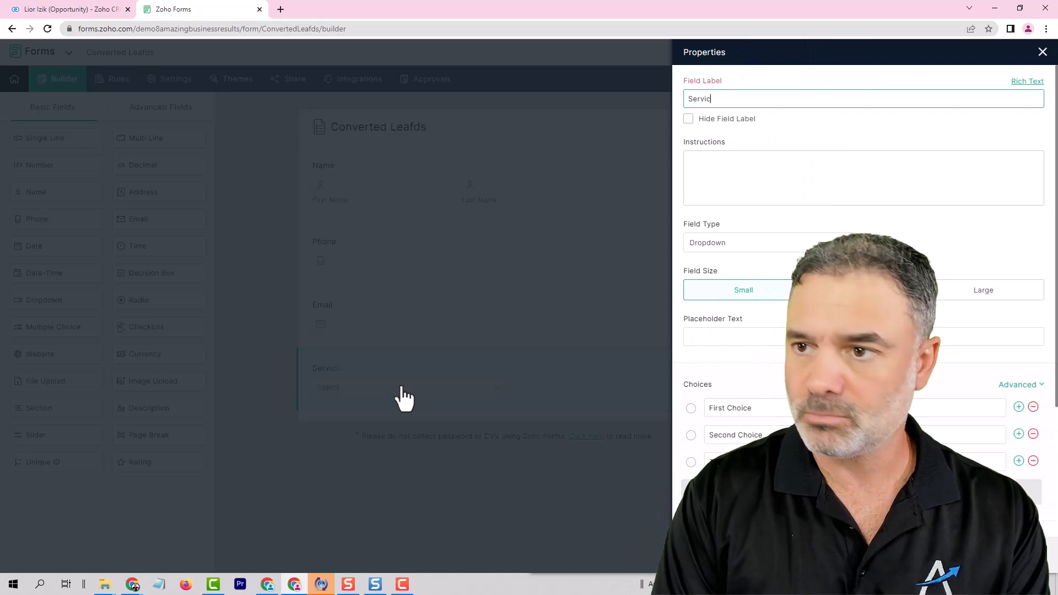
type("e")
triple_click(758, 408)
type("A")
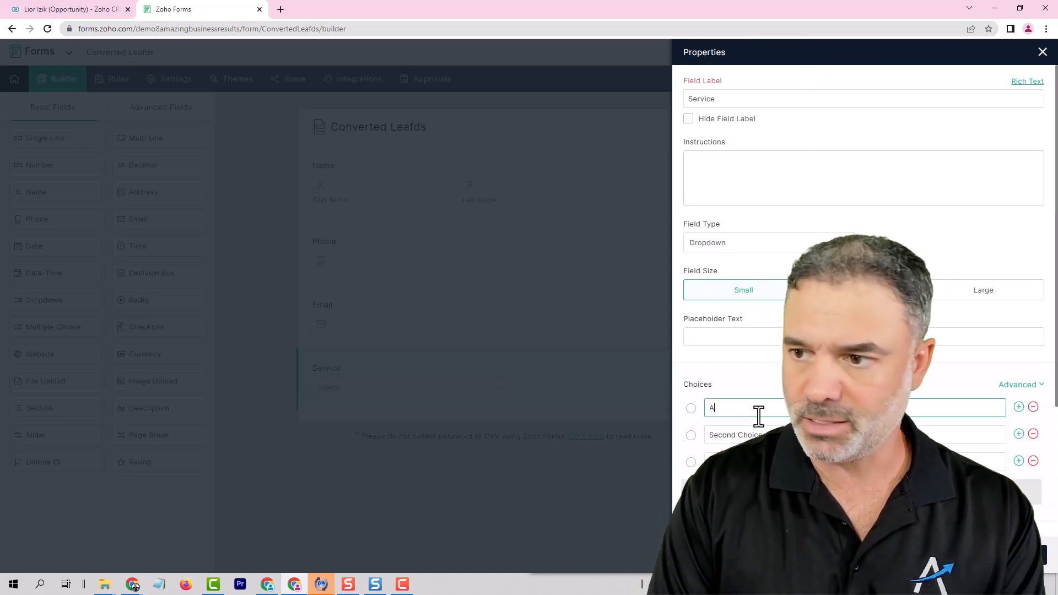
type("C")
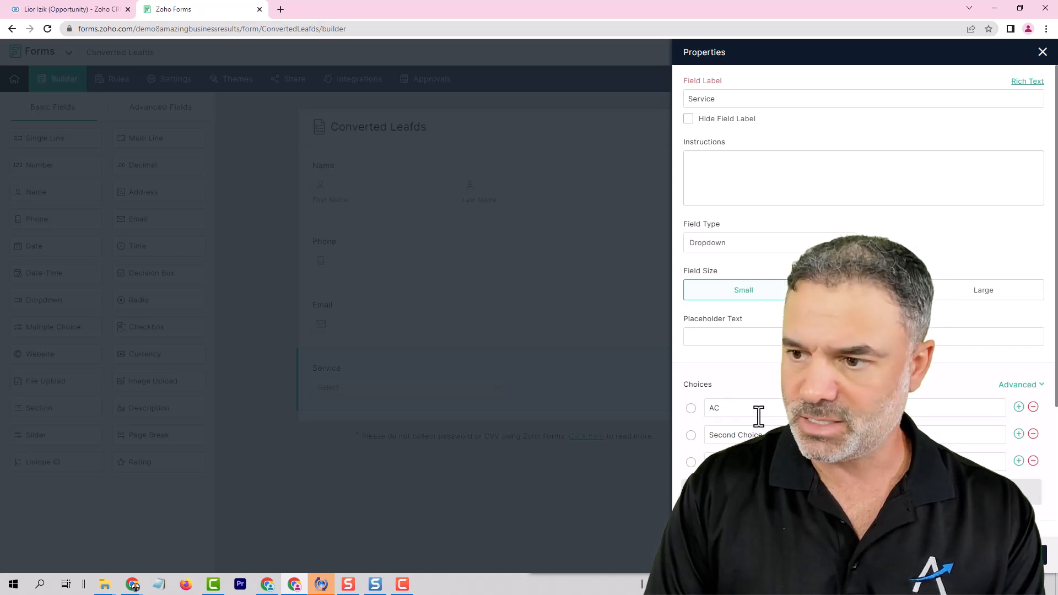
type("AC")
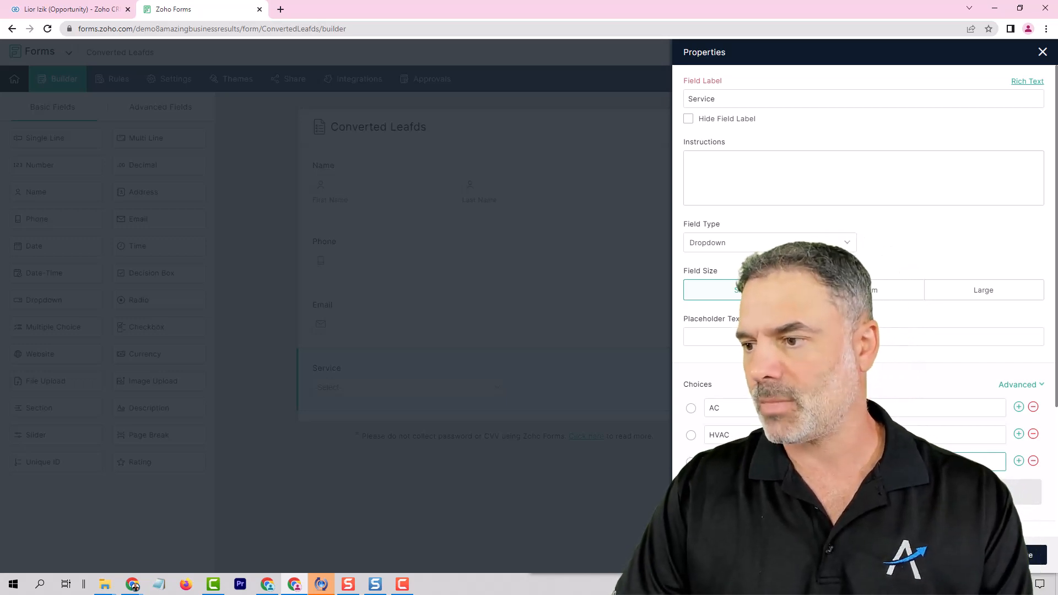
left_click(589, 327)
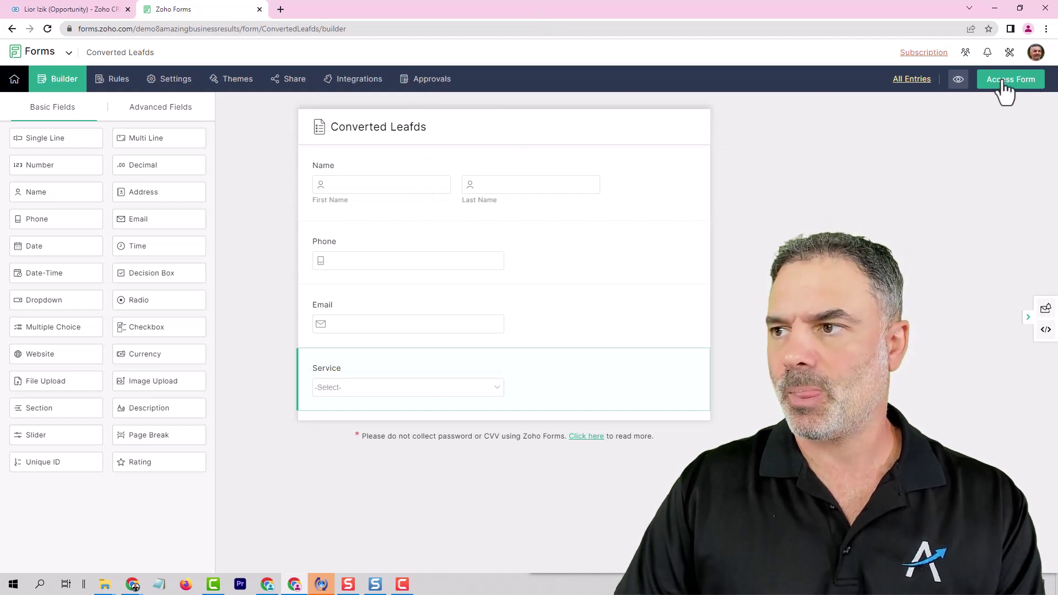
- Submit a test response to the live form with AC as the service and return to the CRM opportunity
left_click(1007, 83)
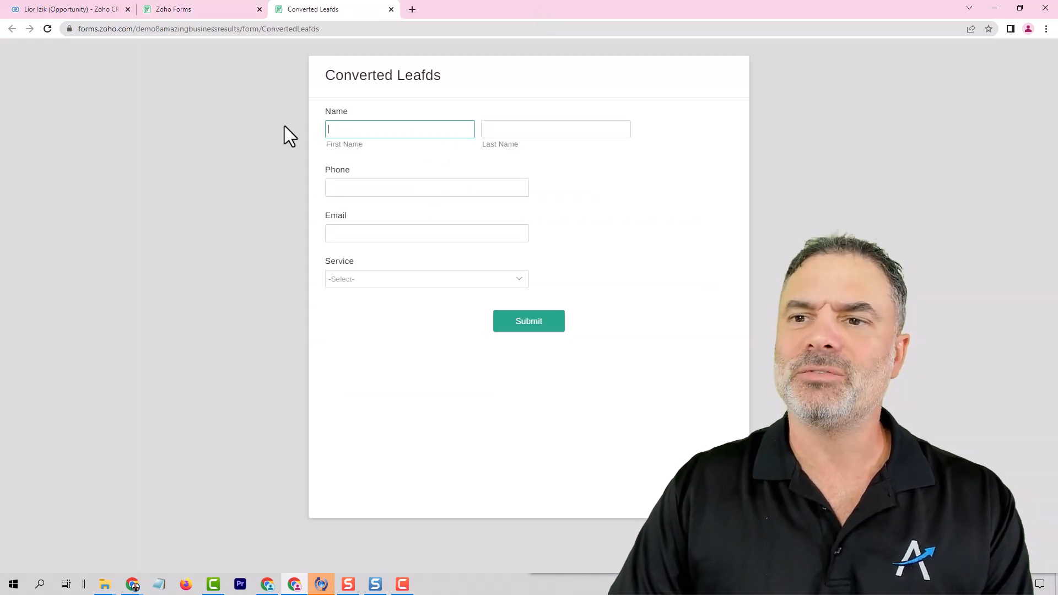
type("sd")
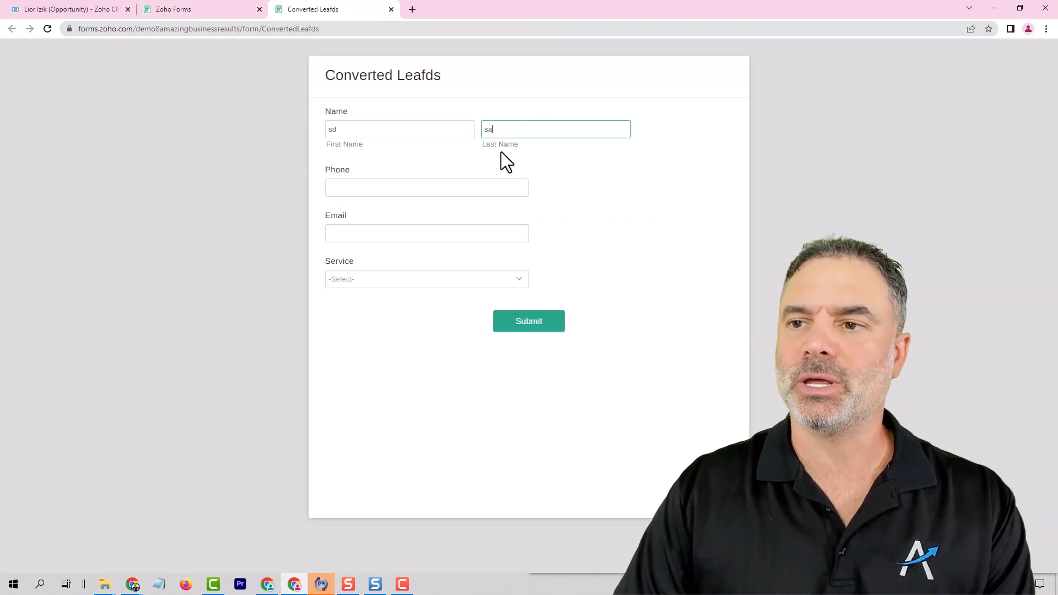
type("3434543")
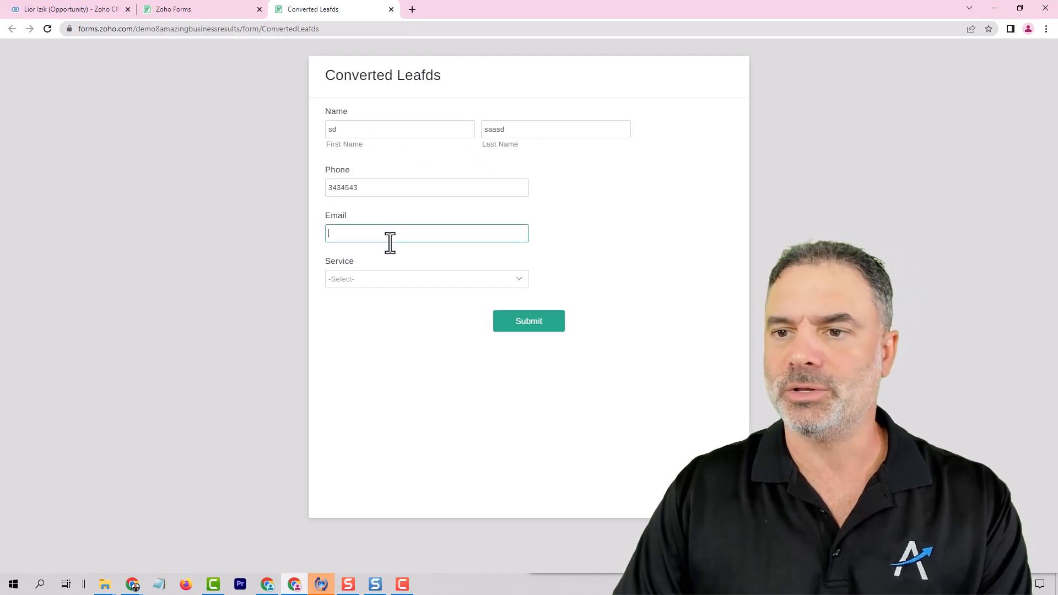
type("xvds@")
type(".sdf")
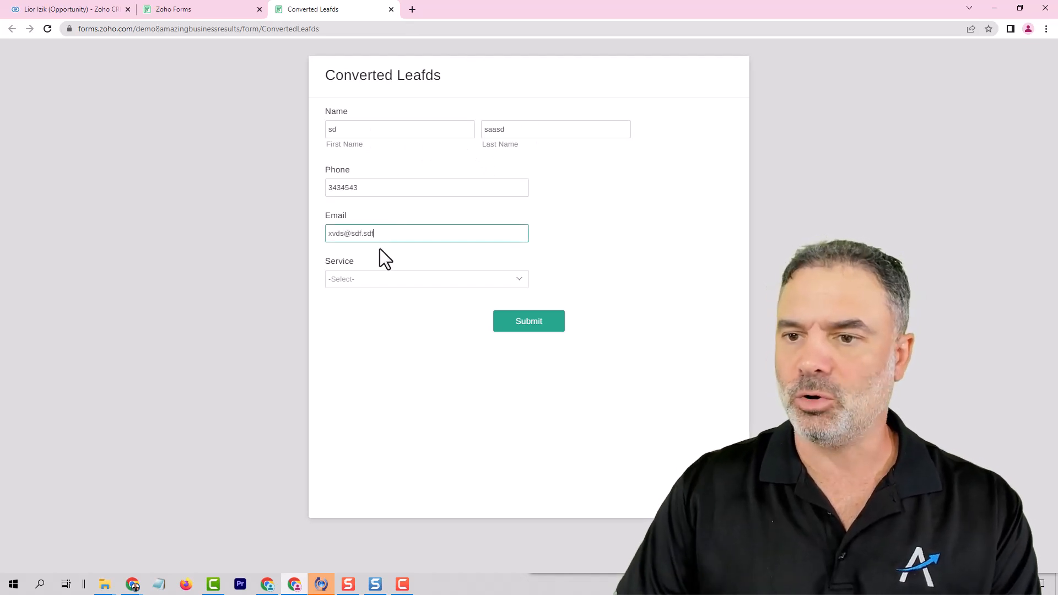
left_click(399, 281)
left_click(384, 329)
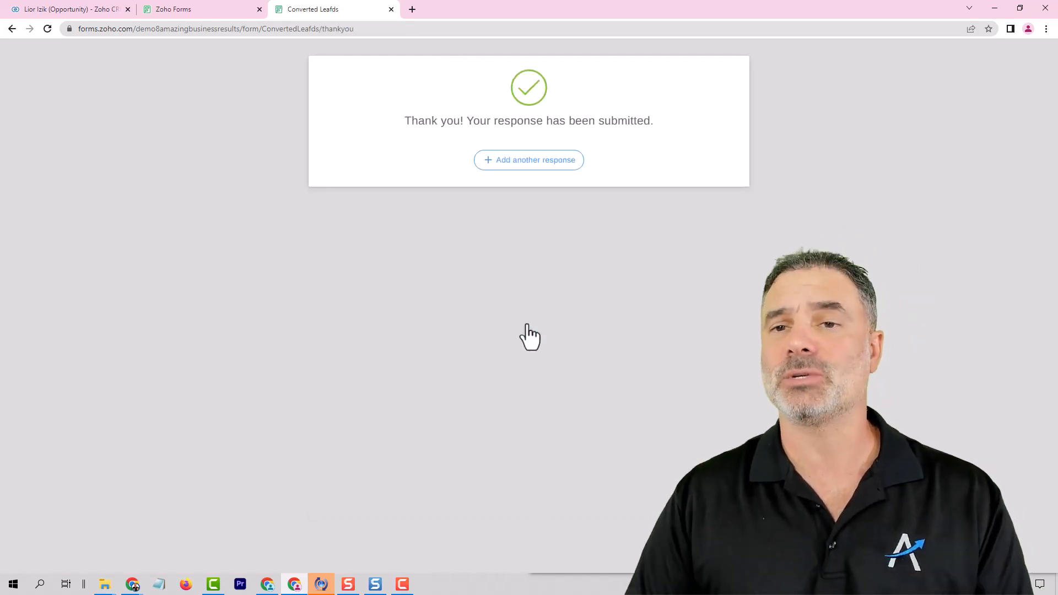
left_click(88, 12)
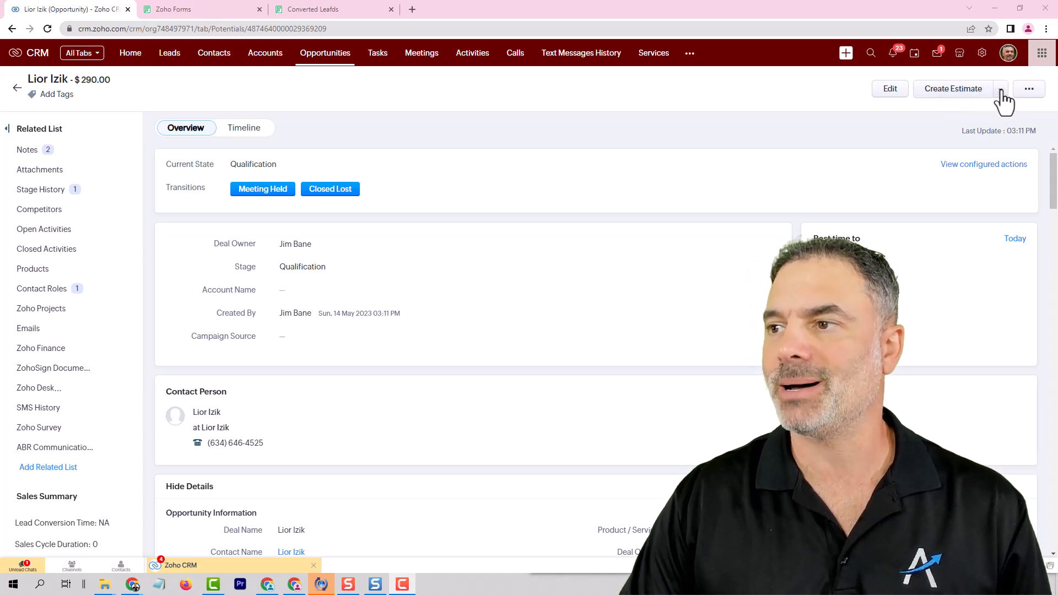
- View the opportunity's Create Estimate additional actions, then return to the form's confirmation page
left_click(1001, 89)
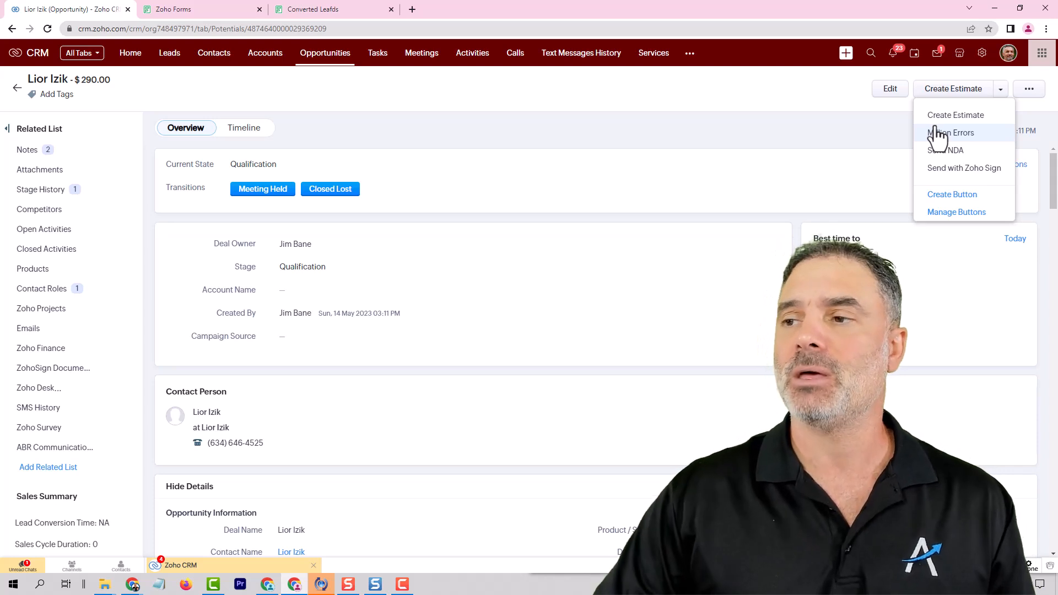
left_click(325, 10)
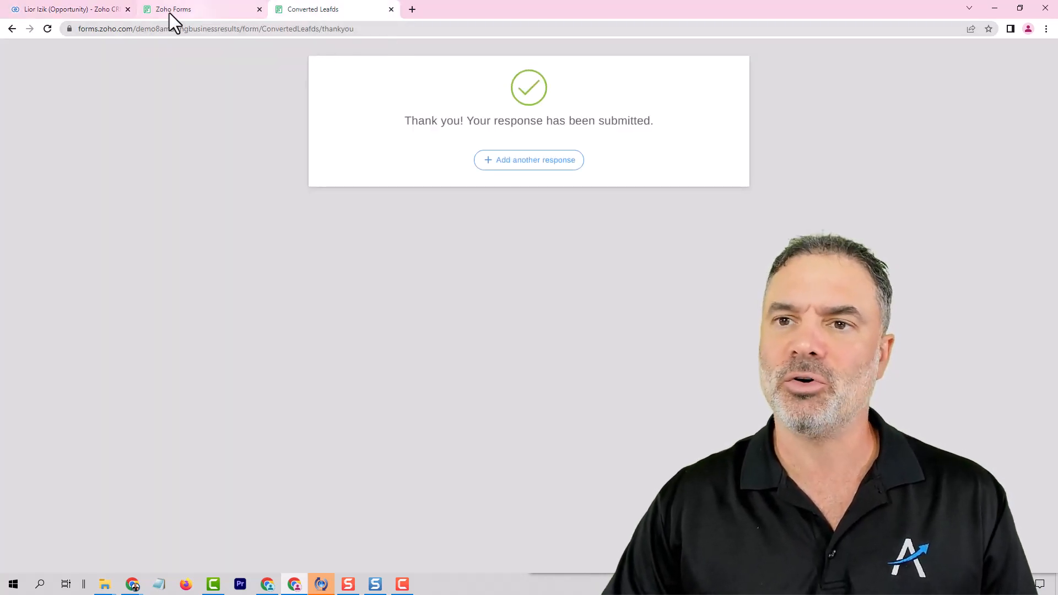
- Close the estimate menu, start another Converted Leafds response, and return to the $290 opportunity
left_click(101, 16)
left_click(789, 92)
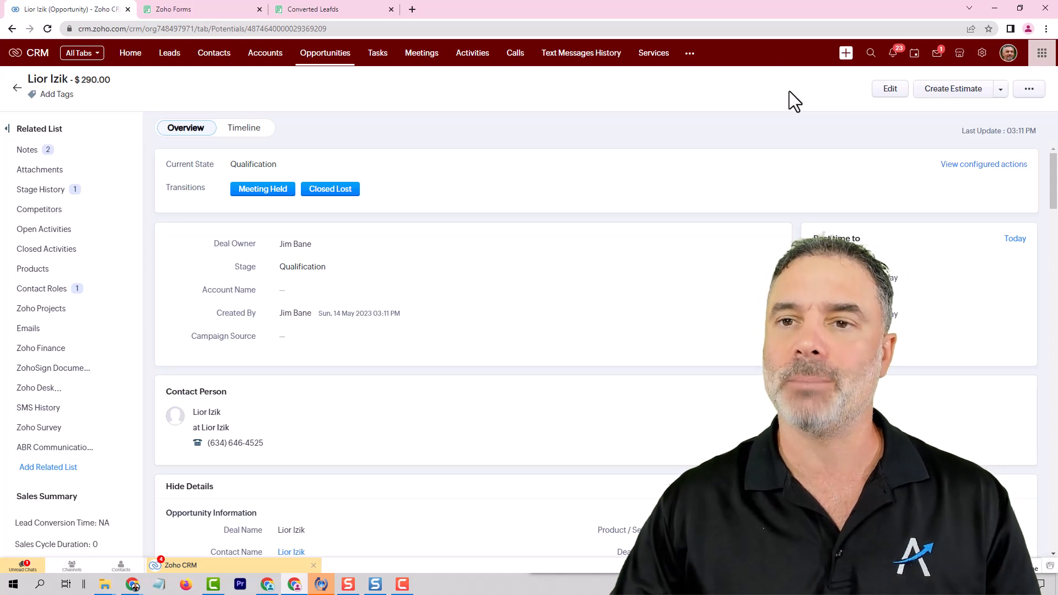
left_click(287, 9)
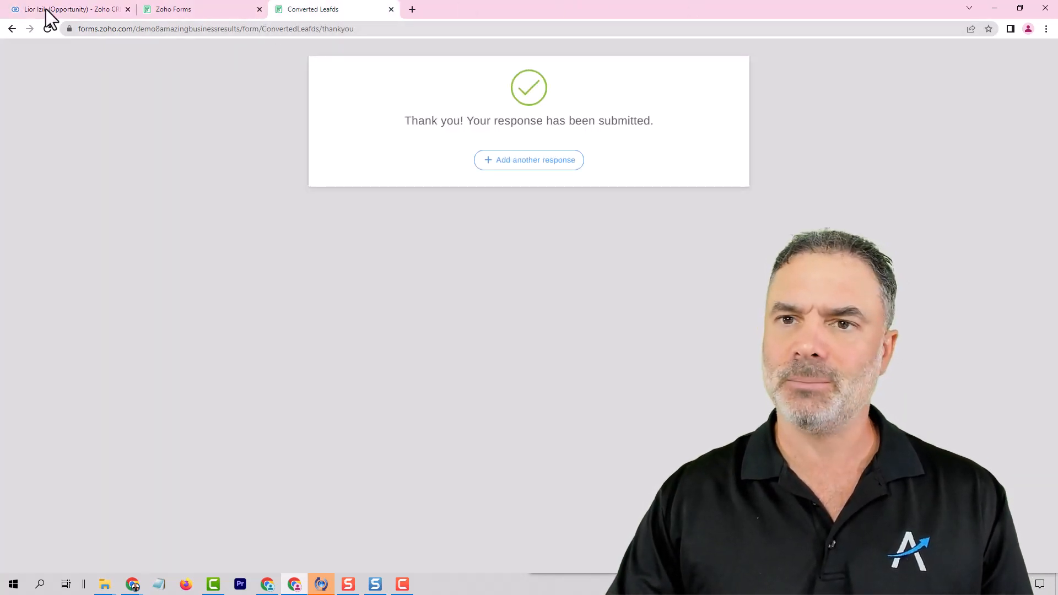
left_click(505, 161)
type("sd")
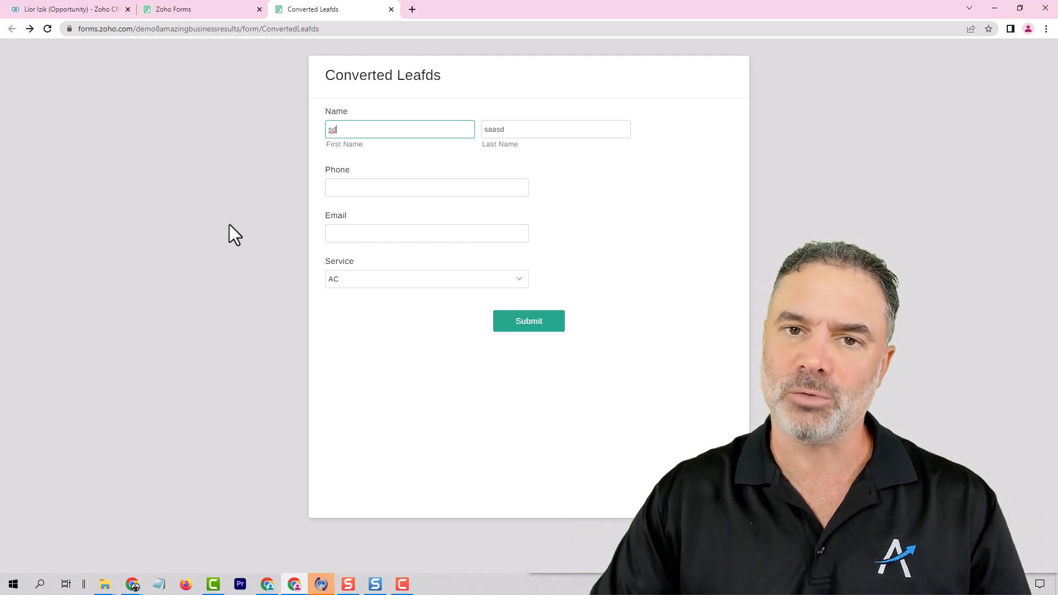
left_click(78, 11)
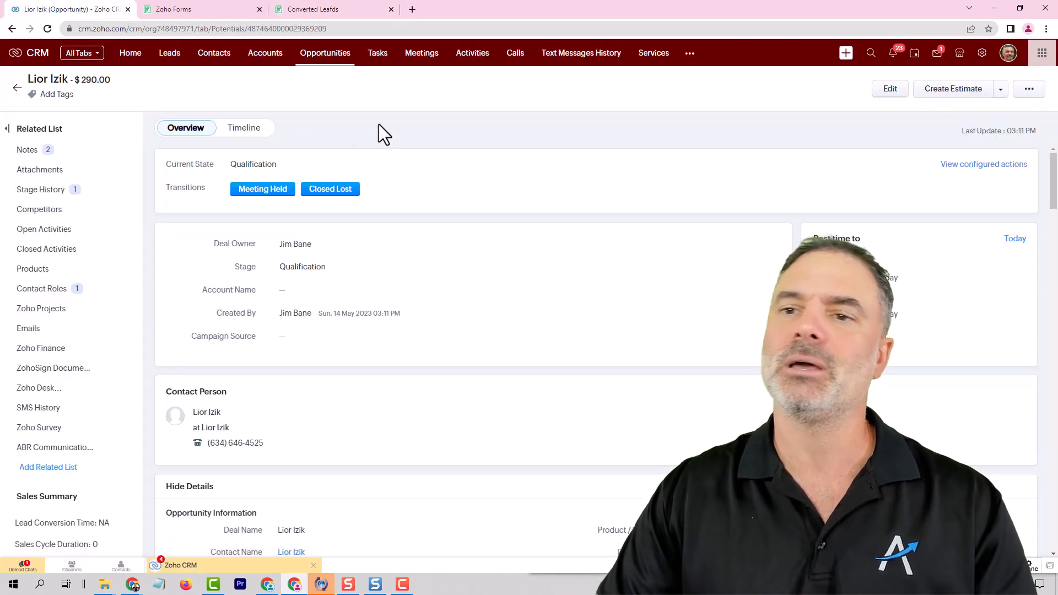